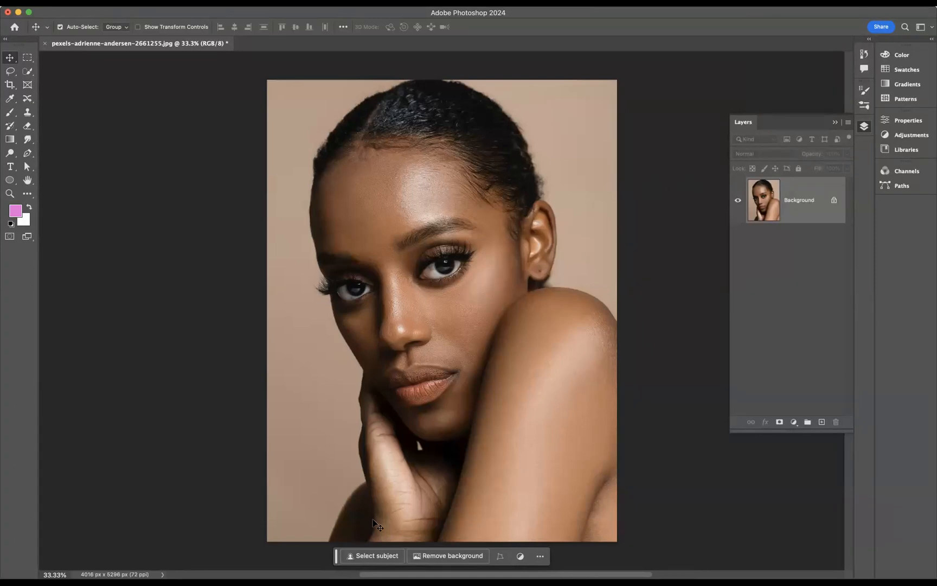
Remove the background from the portrait photo and desaturate the image.
click(450, 556)
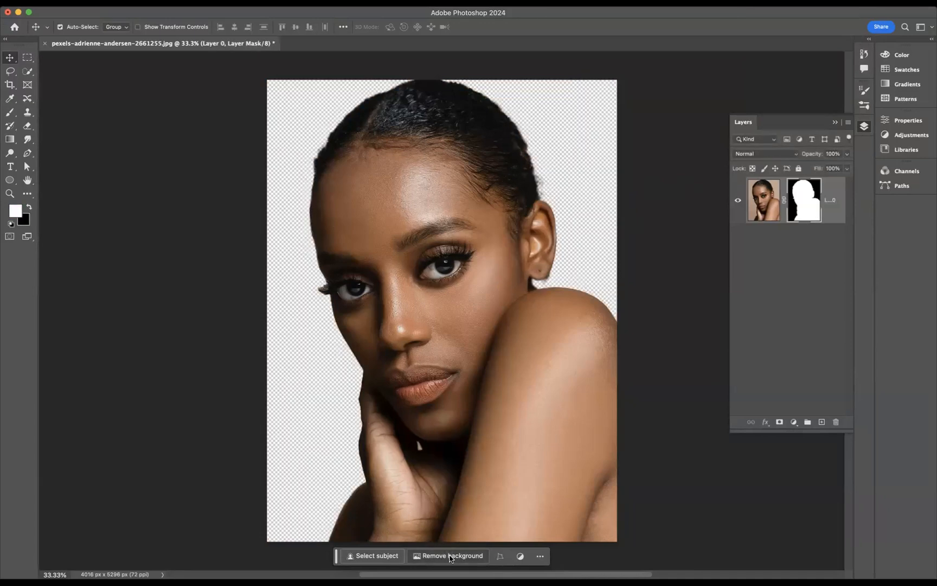
click(763, 199)
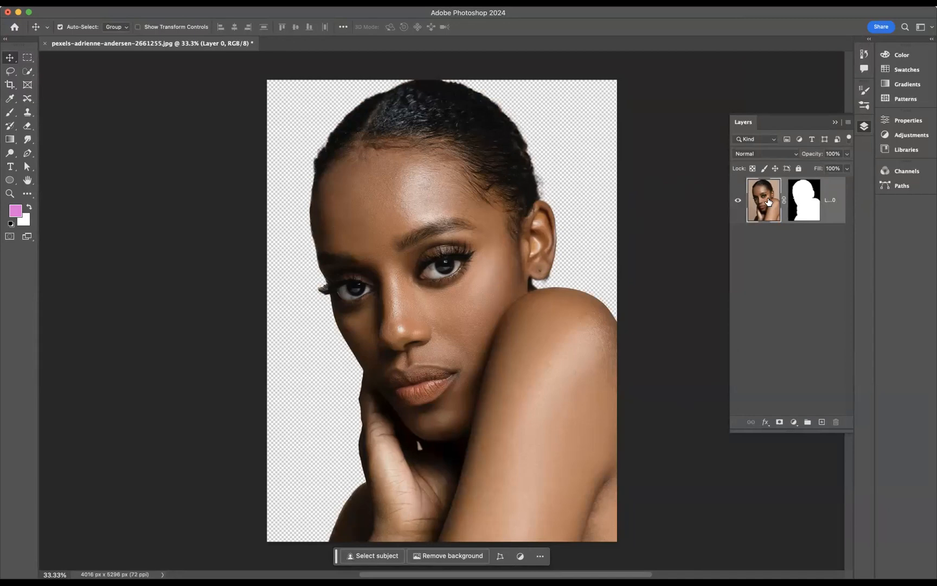
key(super+shift+u)
Convert the portrait layer to a smart object and apply an Oil Paint filter with increased stylization, cleanliness, scale and bristle detail.
right_click(833, 191)
click(865, 247)
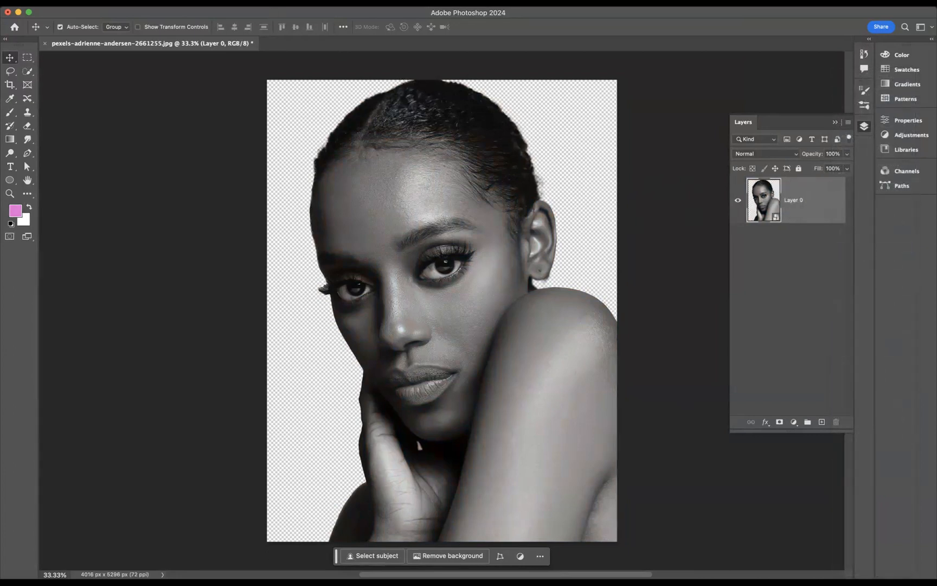
click(260, 2)
mouse_move(282, 200)
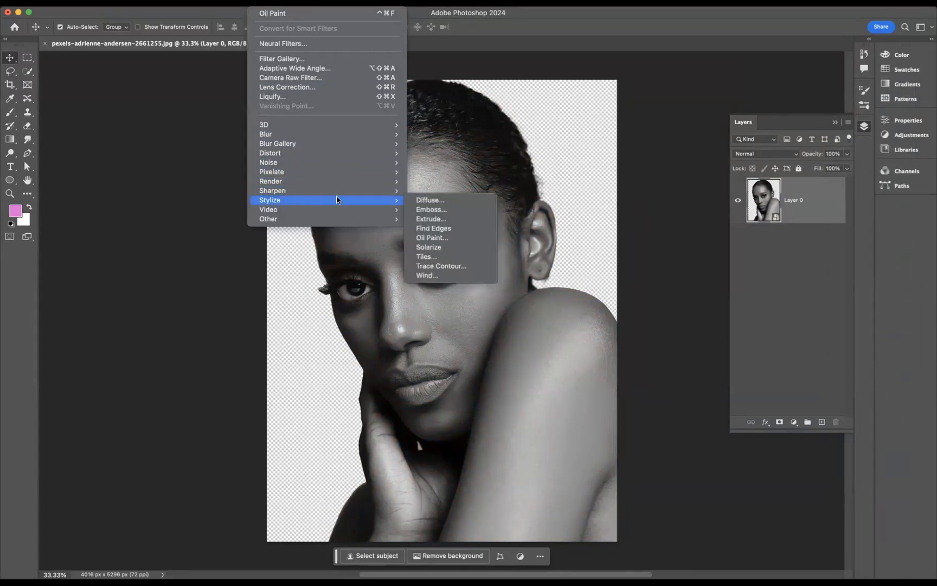
click(446, 242)
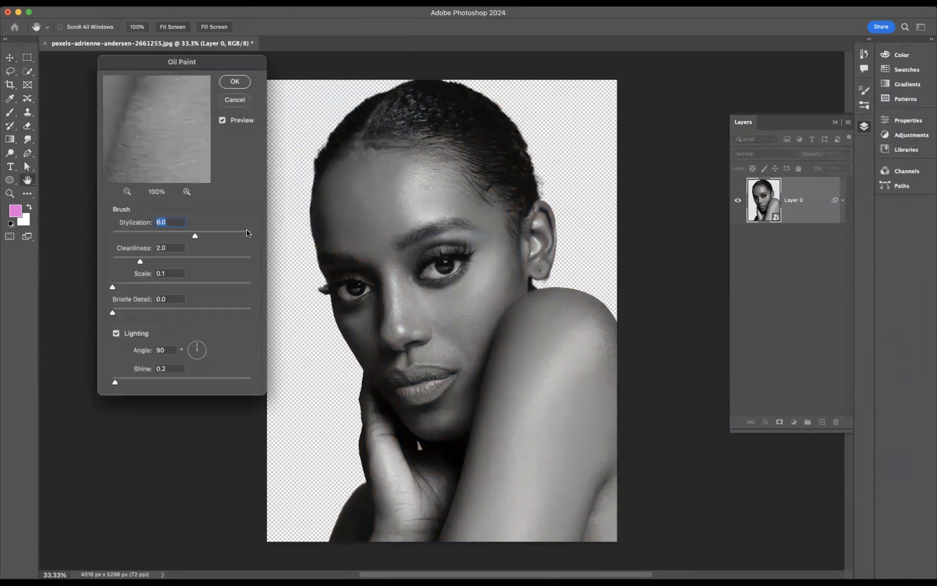
drag(195, 237, 222, 237)
drag(140, 263, 204, 262)
drag(112, 286, 167, 291)
drag(113, 312, 156, 316)
click(235, 82)
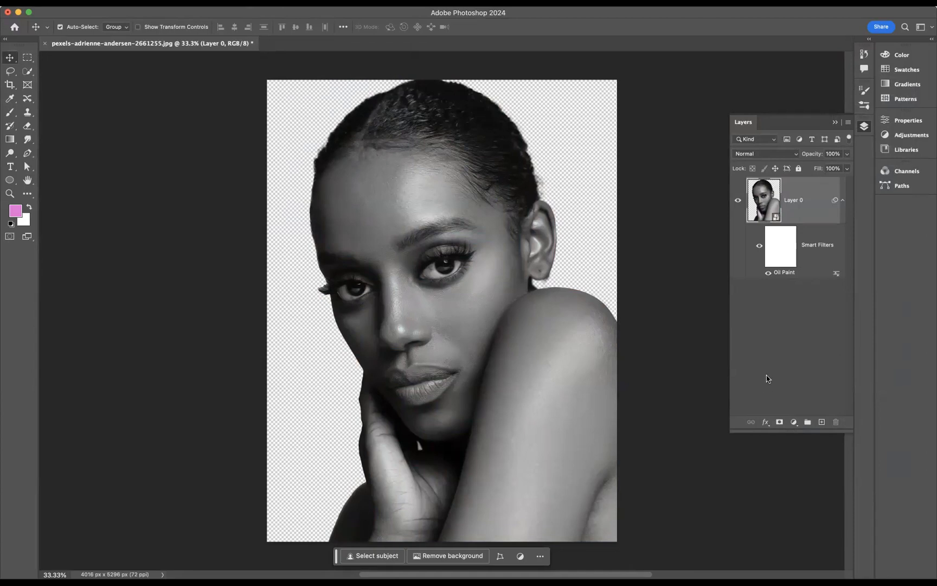
Add a Gradient Map adjustment layer and set the color stop at location 0 to dark purple #54034b.
click(793, 422)
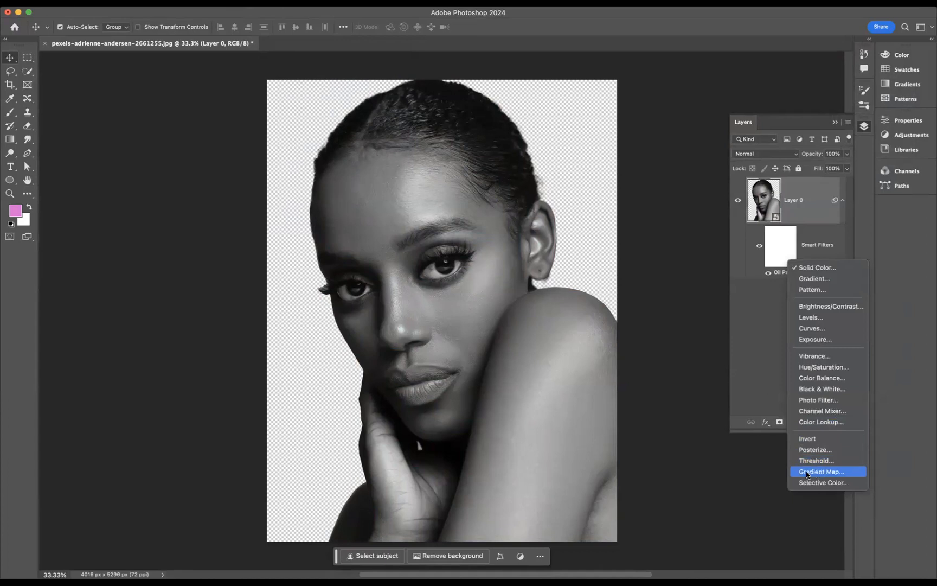
click(822, 474)
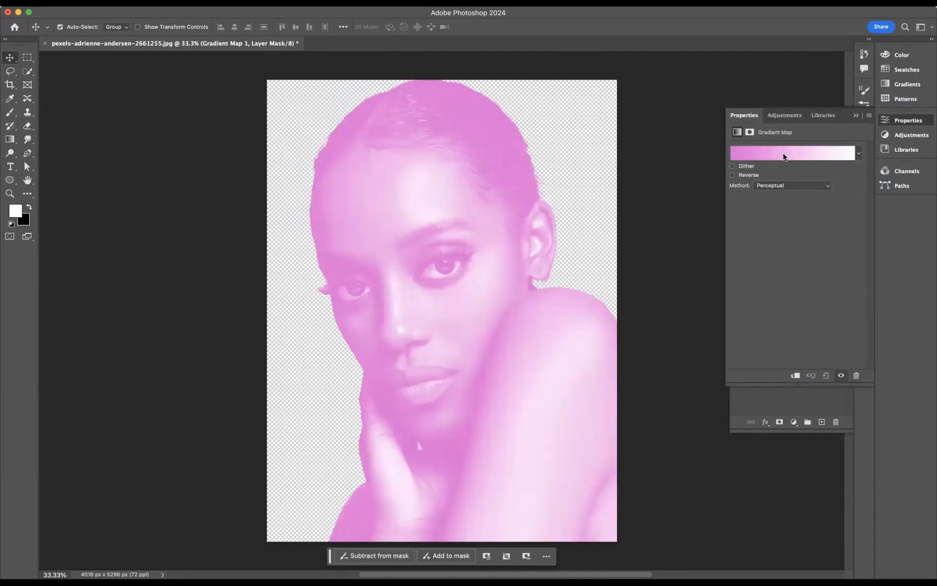
click(789, 157)
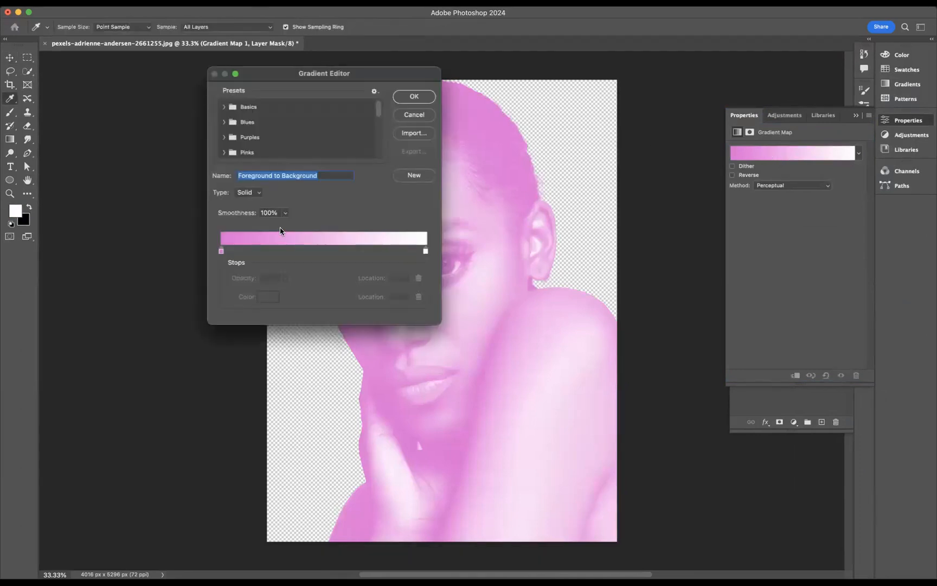
drag(303, 74, 183, 81)
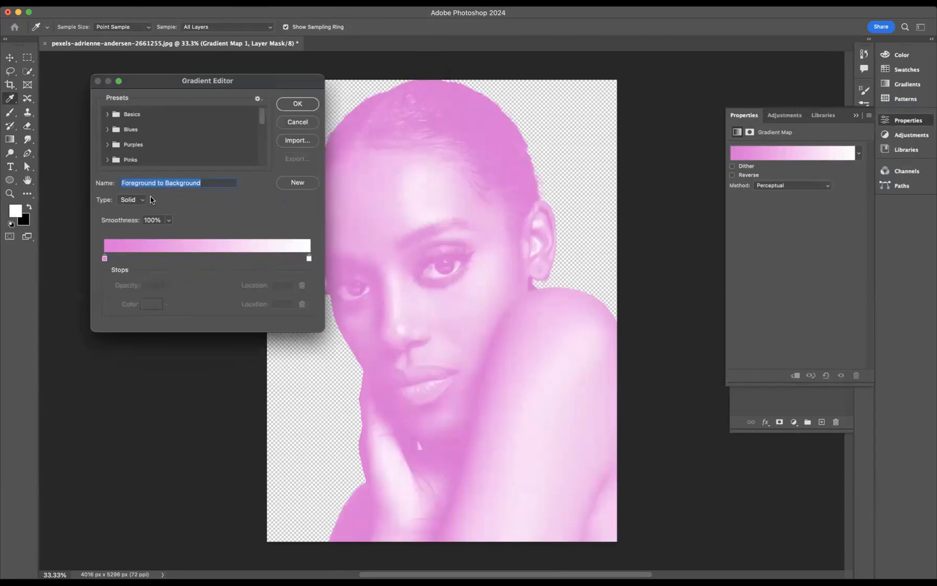
click(104, 259)
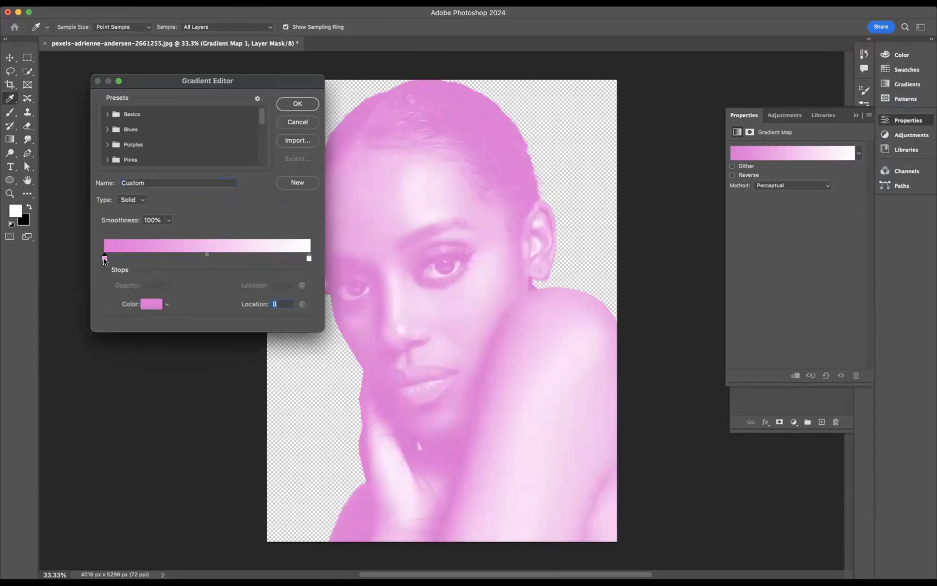
click(147, 305)
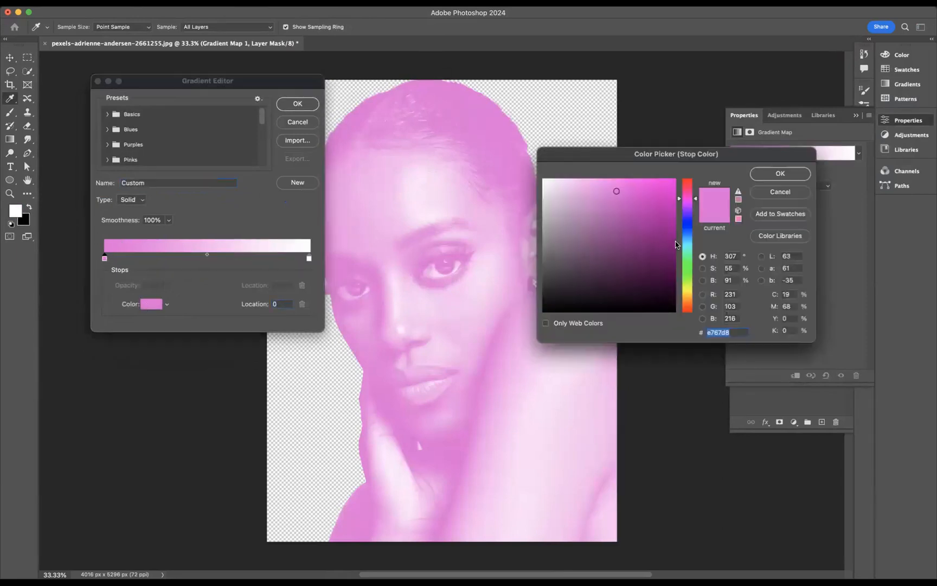
drag(674, 251, 671, 265)
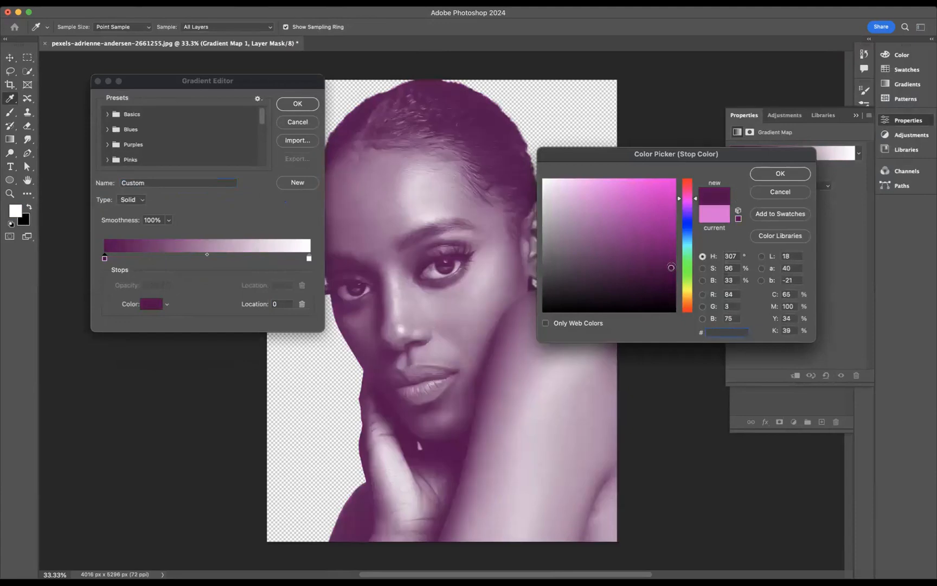
click(779, 173)
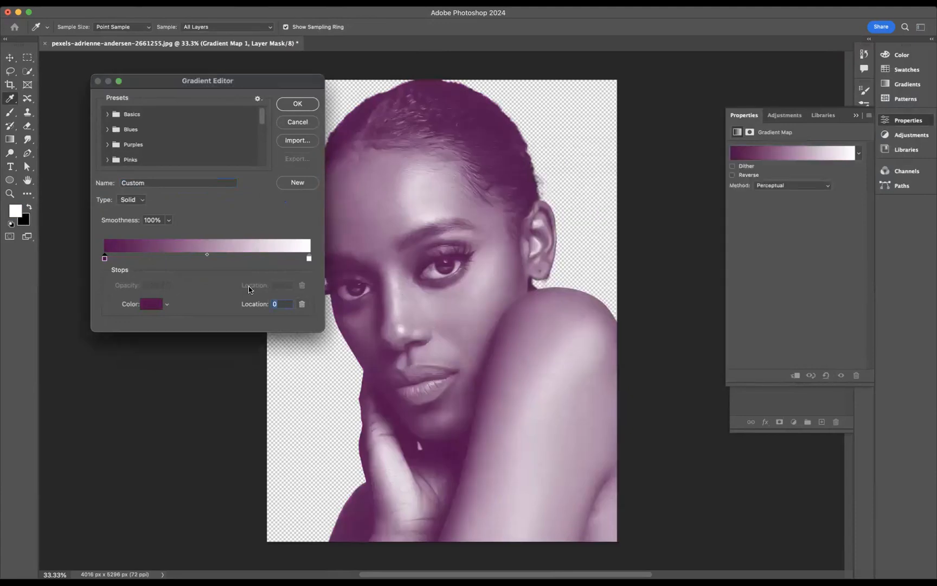
Add a gradient stop at location 30 and color it teal #2cafa7.
click(159, 259)
drag(159, 261, 166, 259)
click(152, 303)
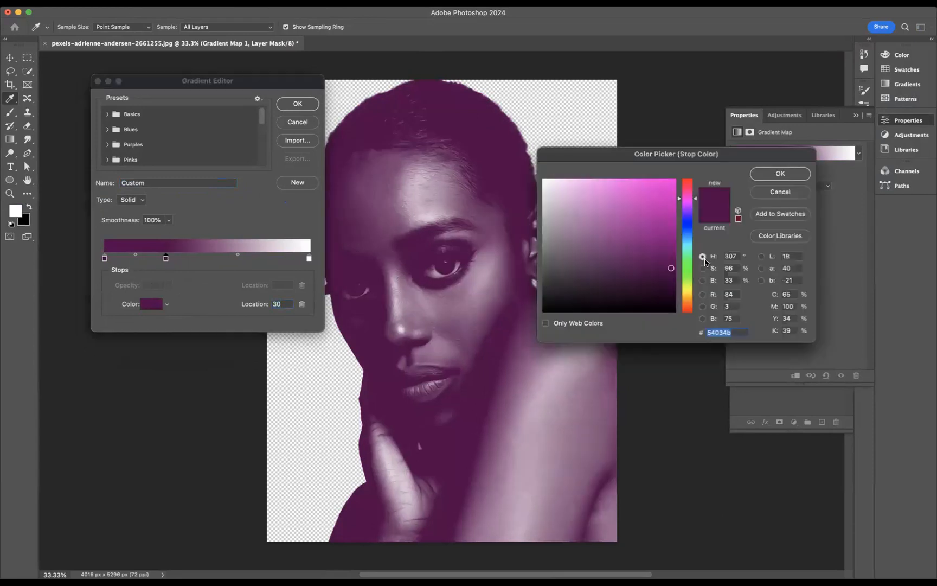
click(686, 247)
mouse_move(657, 223)
mouse_down()
mouse_move(653, 195)
mouse_move(642, 220)
mouse_up()
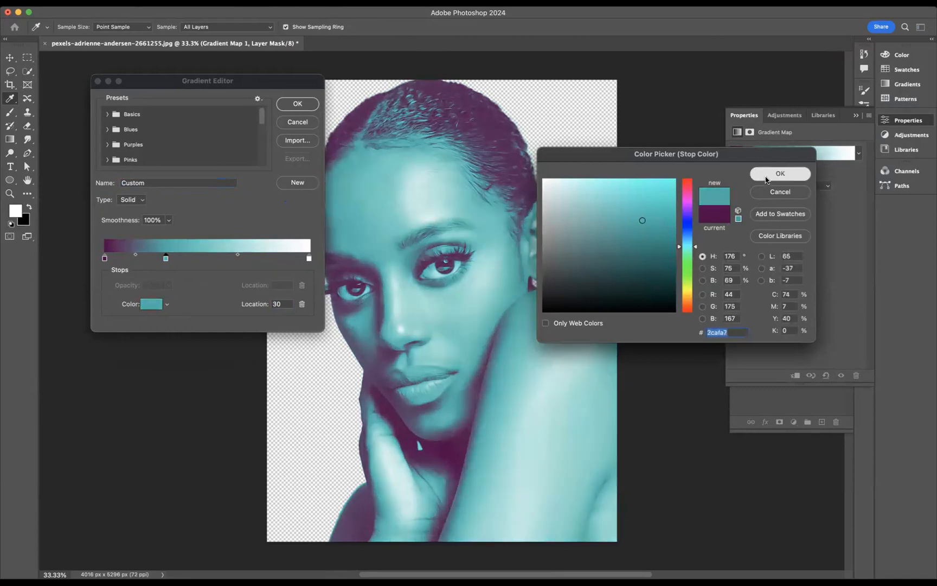
click(780, 173)
Add a gradient stop at location 58 and color it yellow #cebd31.
drag(232, 259, 223, 259)
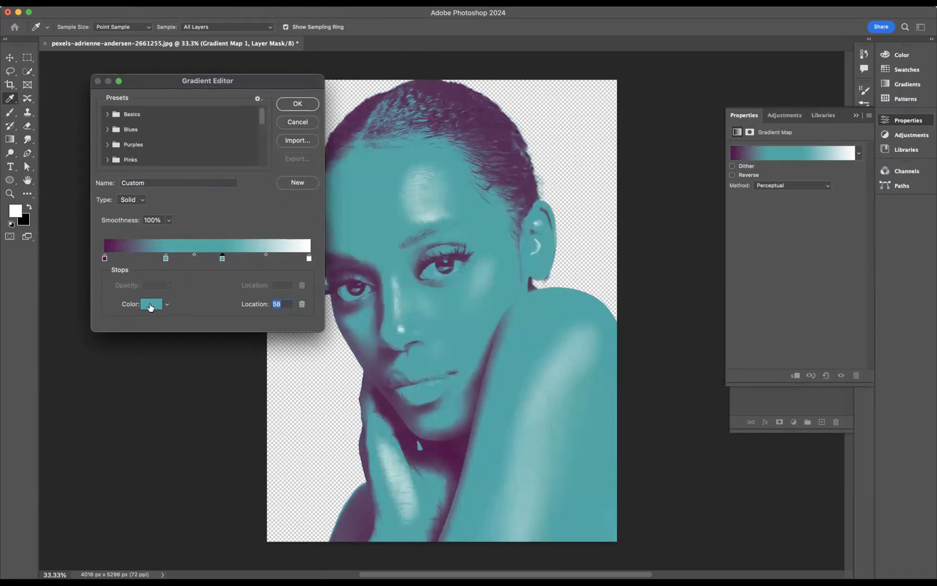
click(151, 305)
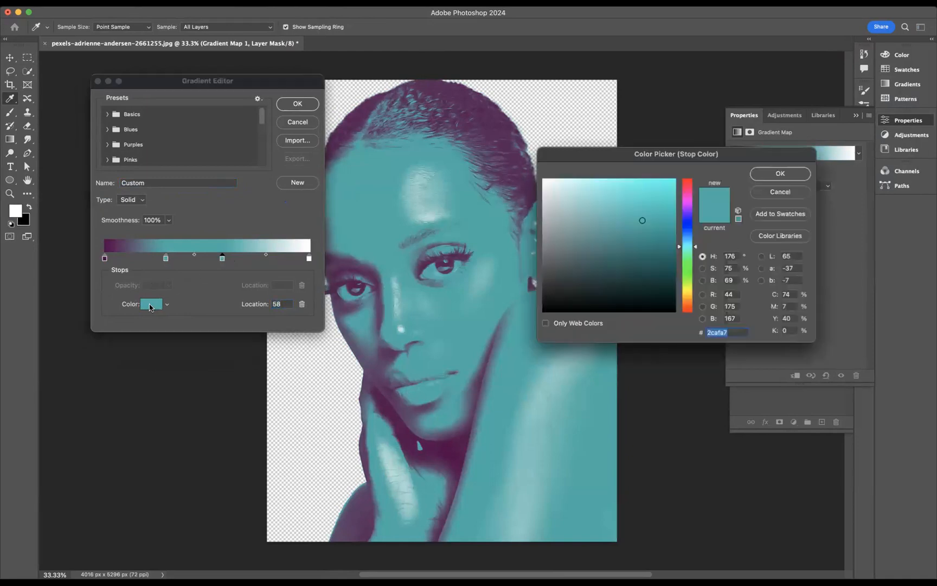
click(688, 292)
mouse_move(649, 217)
mouse_down()
mouse_move(659, 212)
mouse_move(660, 229)
mouse_move(656, 194)
mouse_move(643, 204)
mouse_up()
click(775, 174)
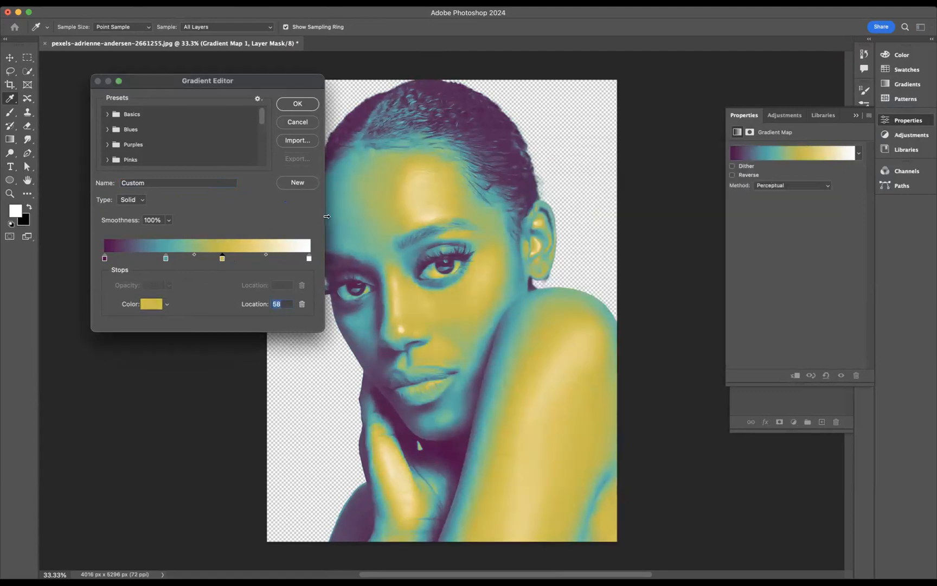
Add a gradient stop at location 83 in pink #e782a8 and accept the edited gradient.
click(274, 259)
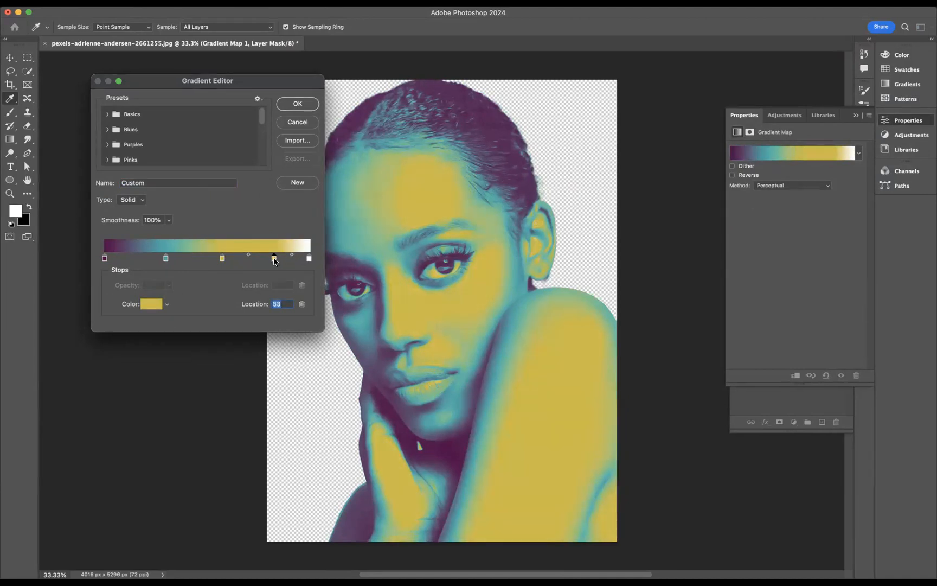
click(154, 305)
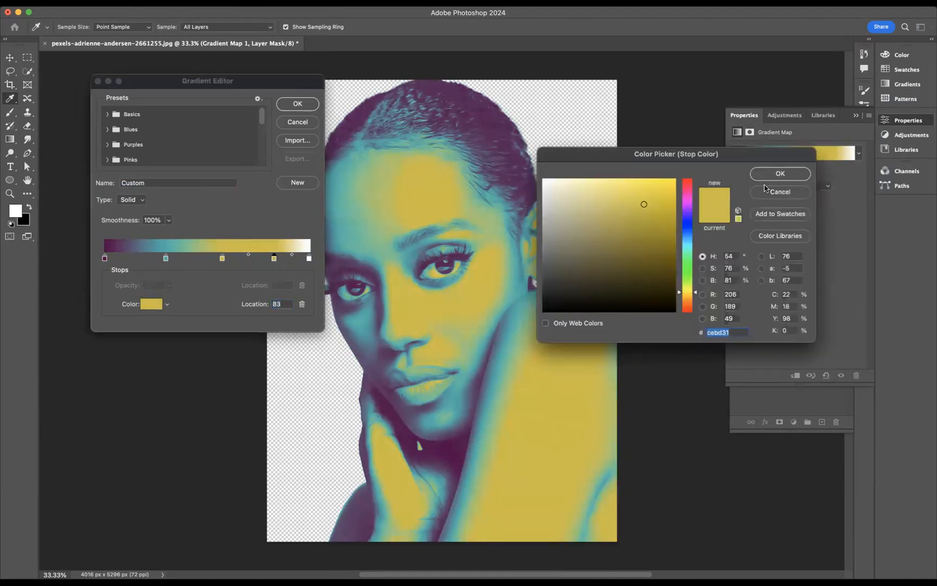
click(687, 187)
drag(610, 190, 600, 191)
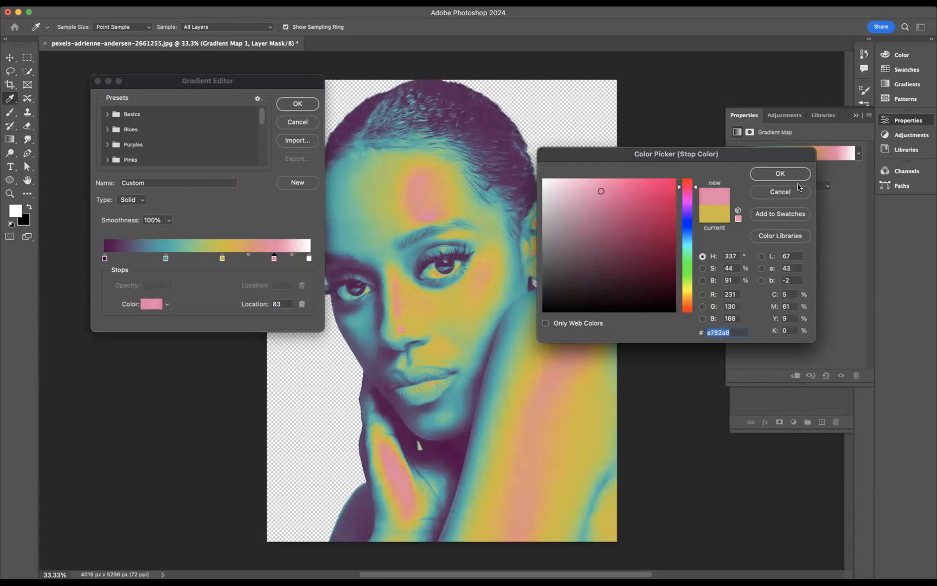
click(781, 174)
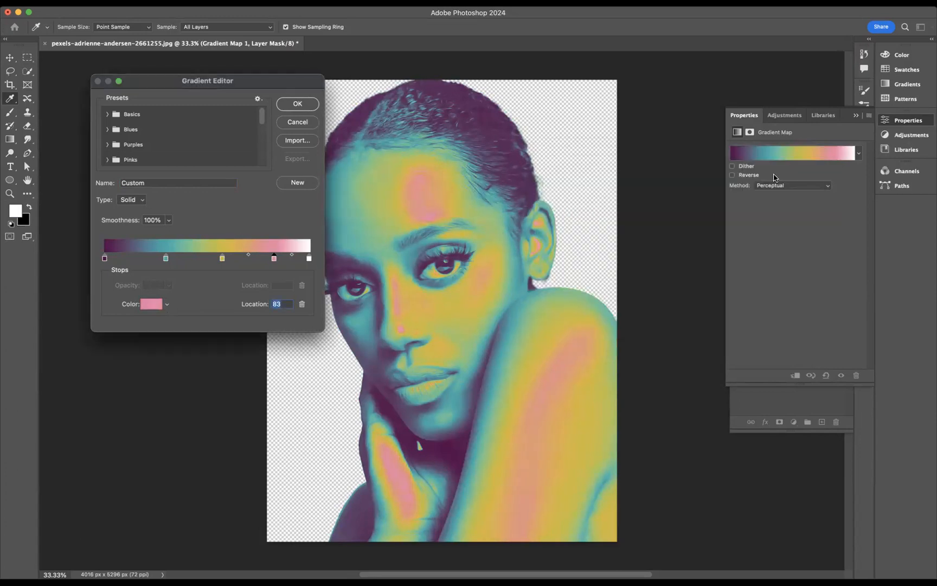
click(304, 105)
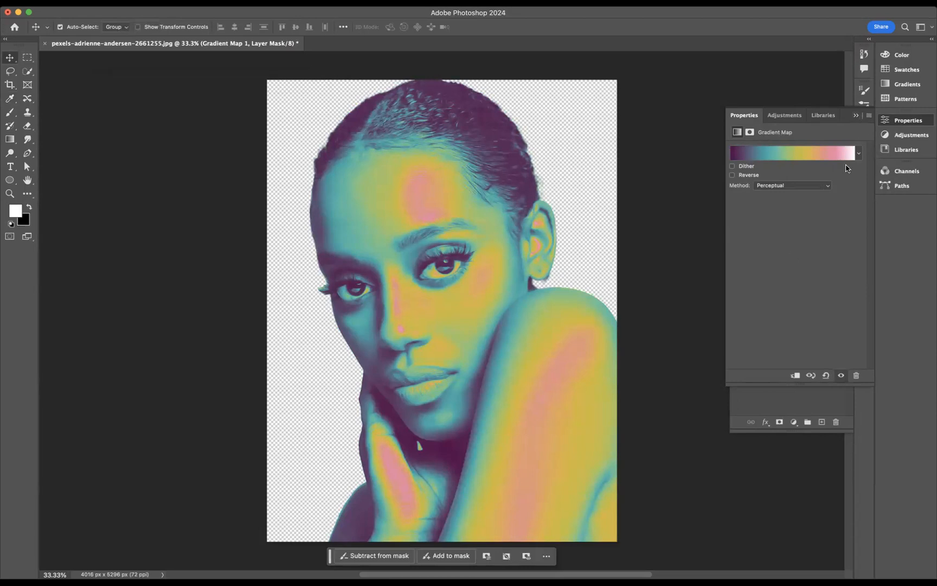
Clip the Gradient Map adjustment to the portrait layer beneath it.
click(856, 115)
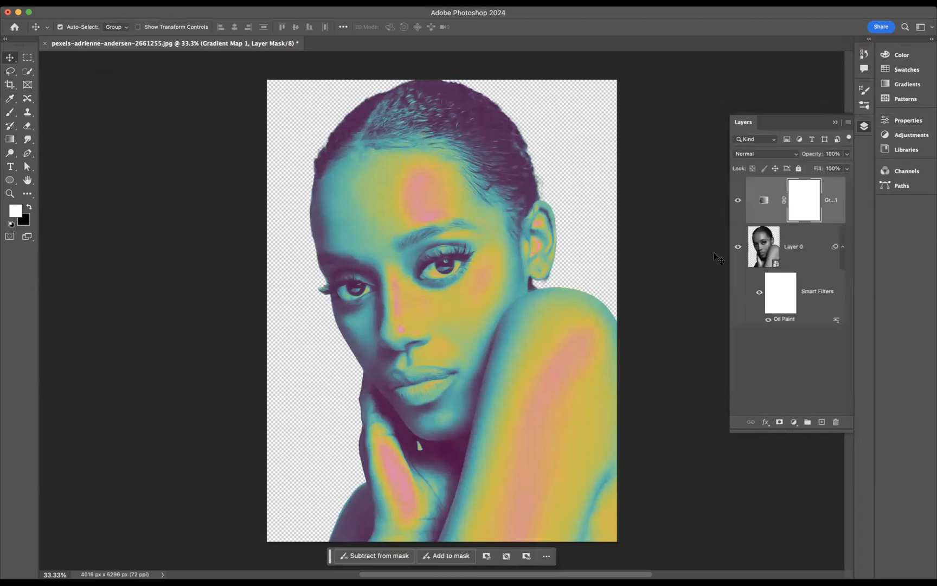
alt+click(779, 219)
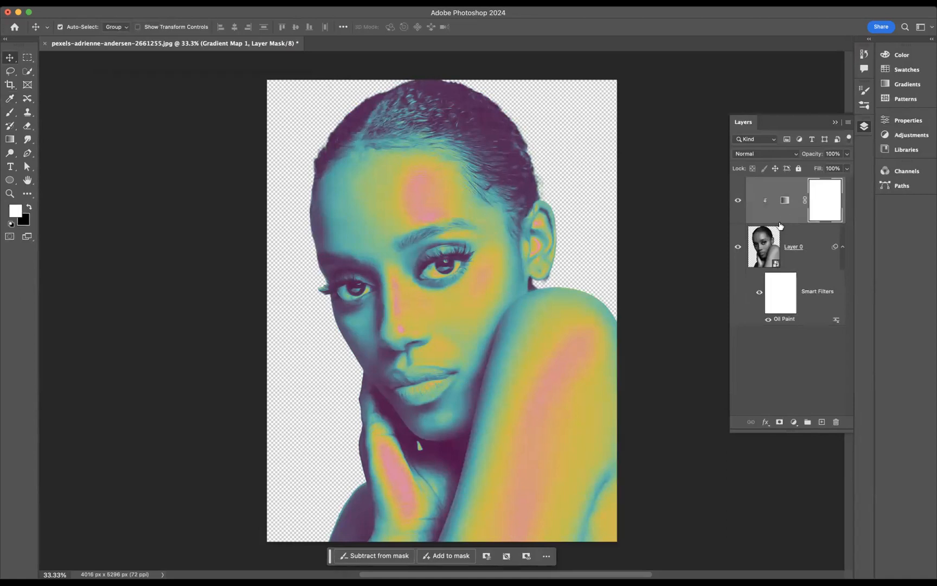
Add a white Solid Color fill layer and move it beneath the portrait layer as the background.
click(814, 306)
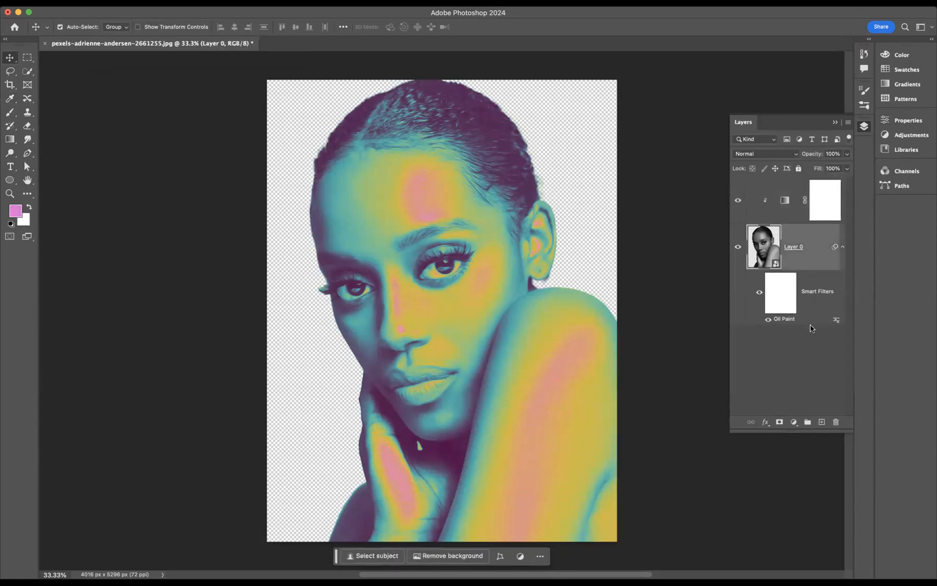
click(794, 422)
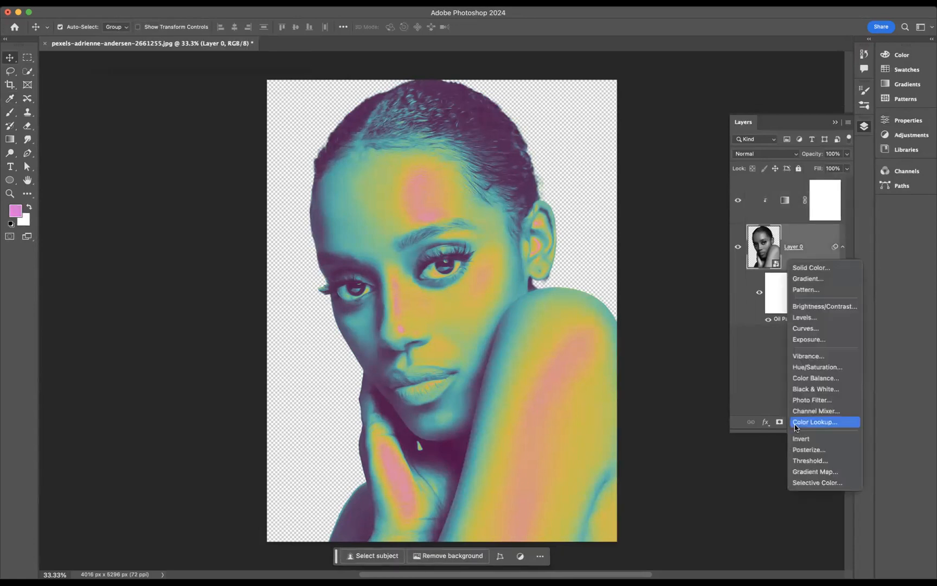
click(813, 268)
drag(603, 218, 537, 170)
click(786, 179)
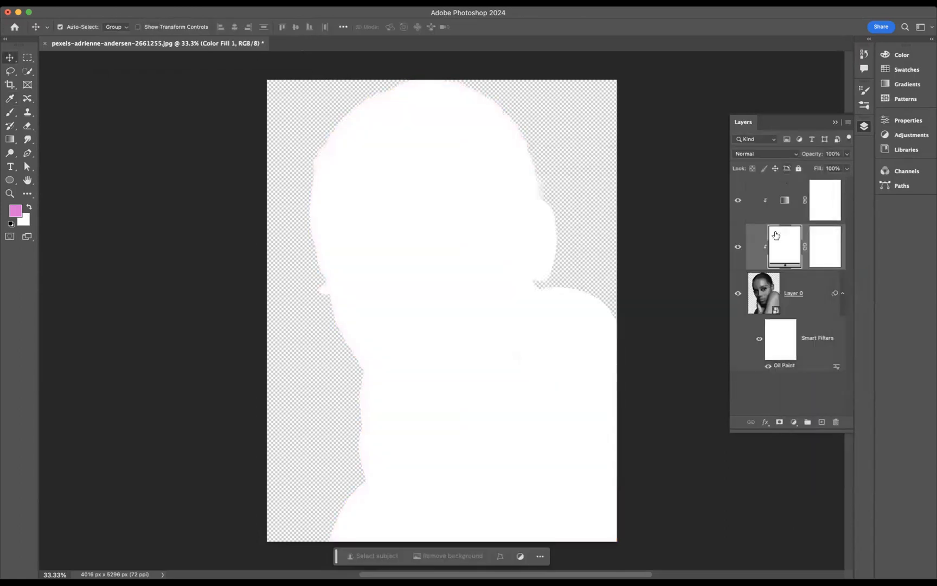
drag(756, 241, 764, 374)
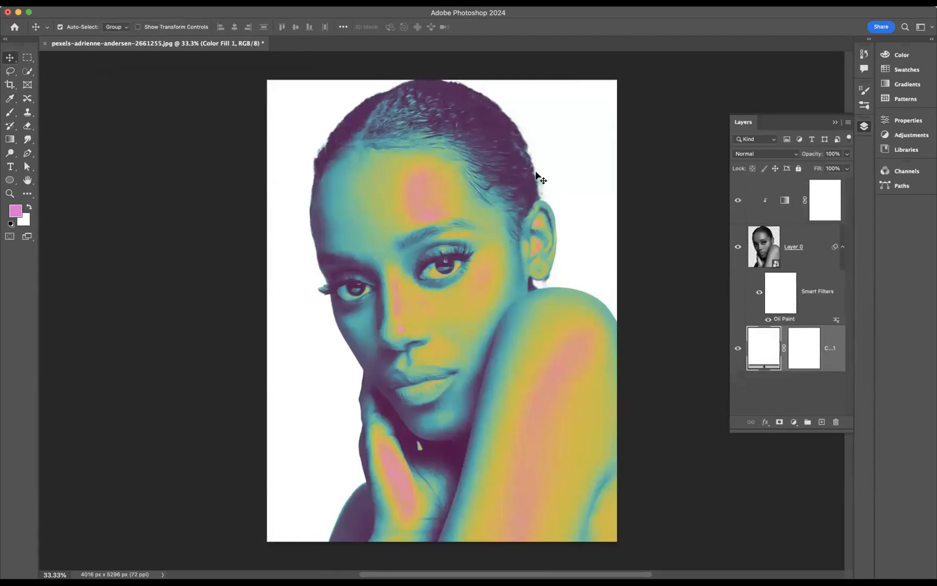
View the gradient-mapped portrait in full-screen mode without the surrounding interface.
click(836, 124)
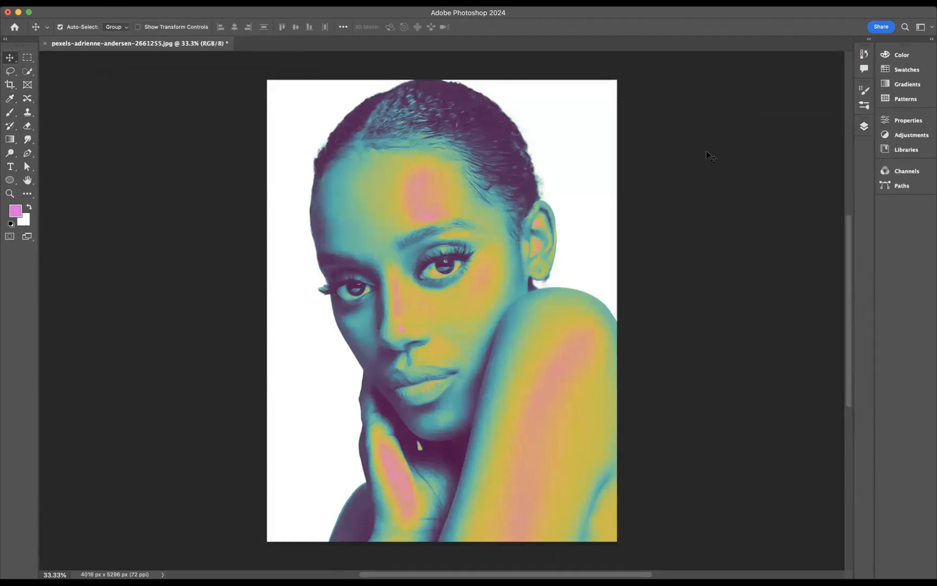
key(f)
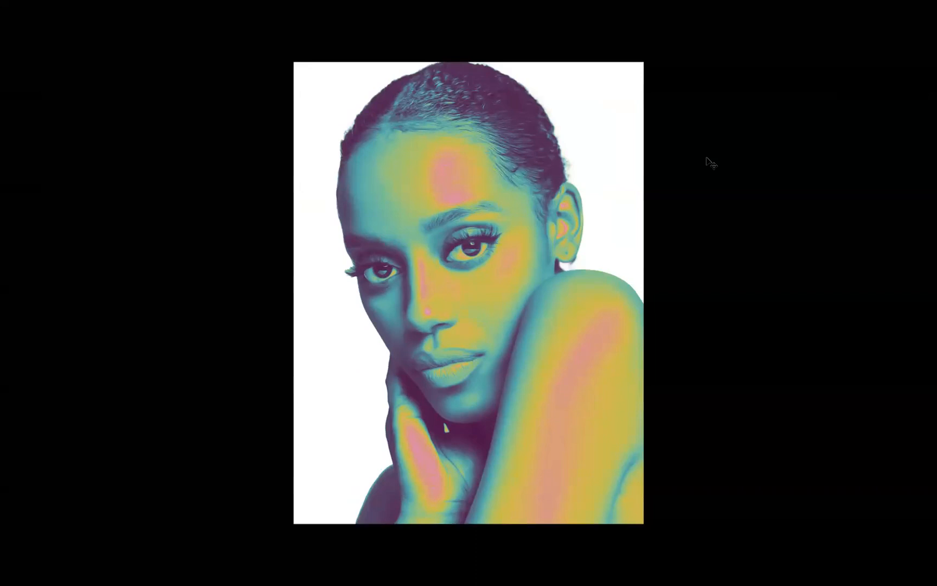